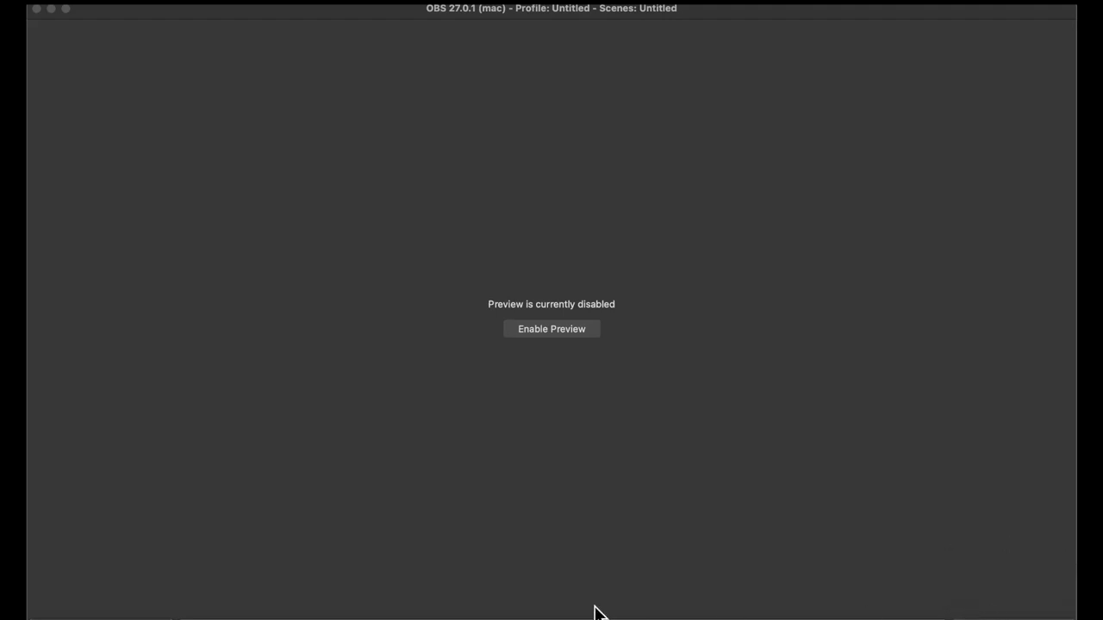
Step: In OBS, bring the audio mixer levels into view and turn on the scene preview
{"action": "left_click_drag", "start_coordinate": [556, 615], "coordinate": [554, 478]}
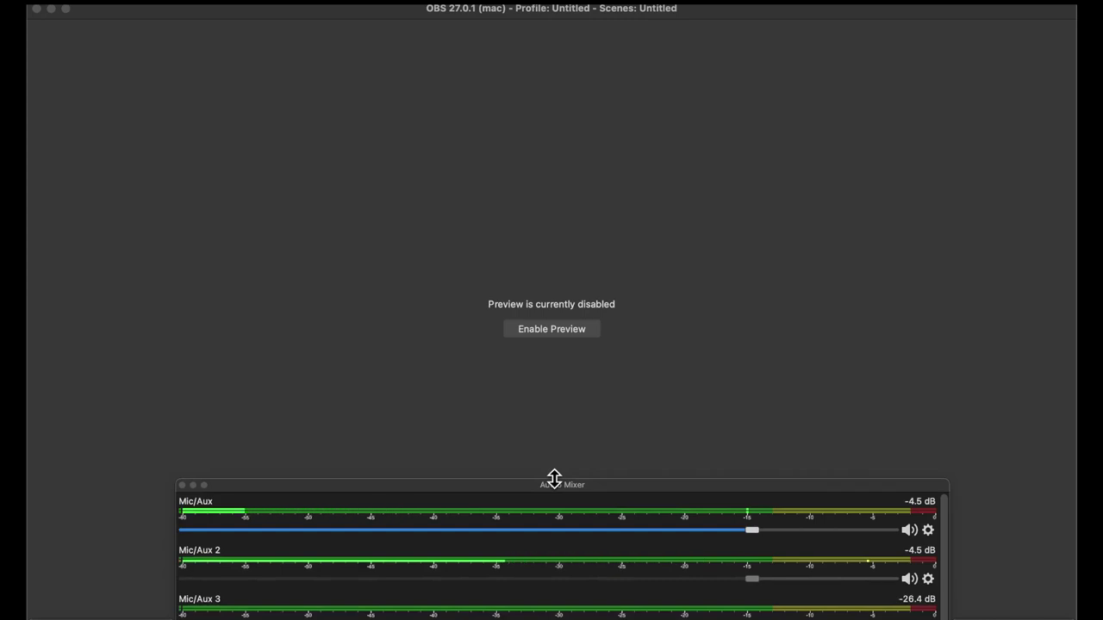
{"action": "mouse_move", "coordinate": [554, 478]}
{"action": "left_mouse_down"}
{"action": "mouse_move", "coordinate": [556, 468]}
{"action": "mouse_move", "coordinate": [551, 617]}
{"action": "left_mouse_up"}
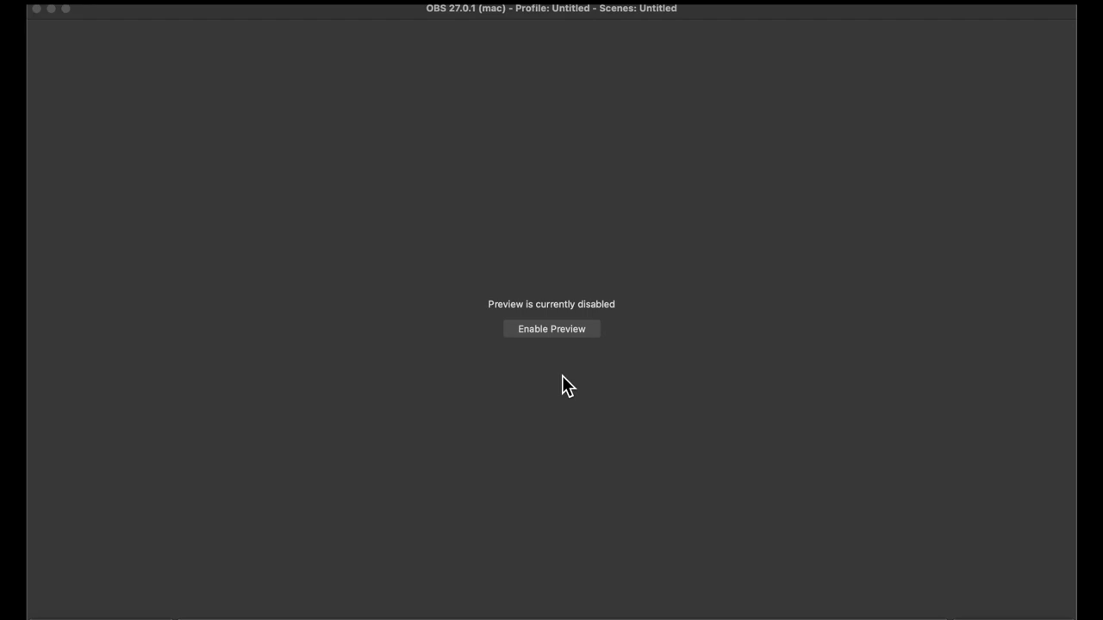
{"action": "left_click", "coordinate": [560, 329]}
{"action": "right_click", "coordinate": [560, 327]}
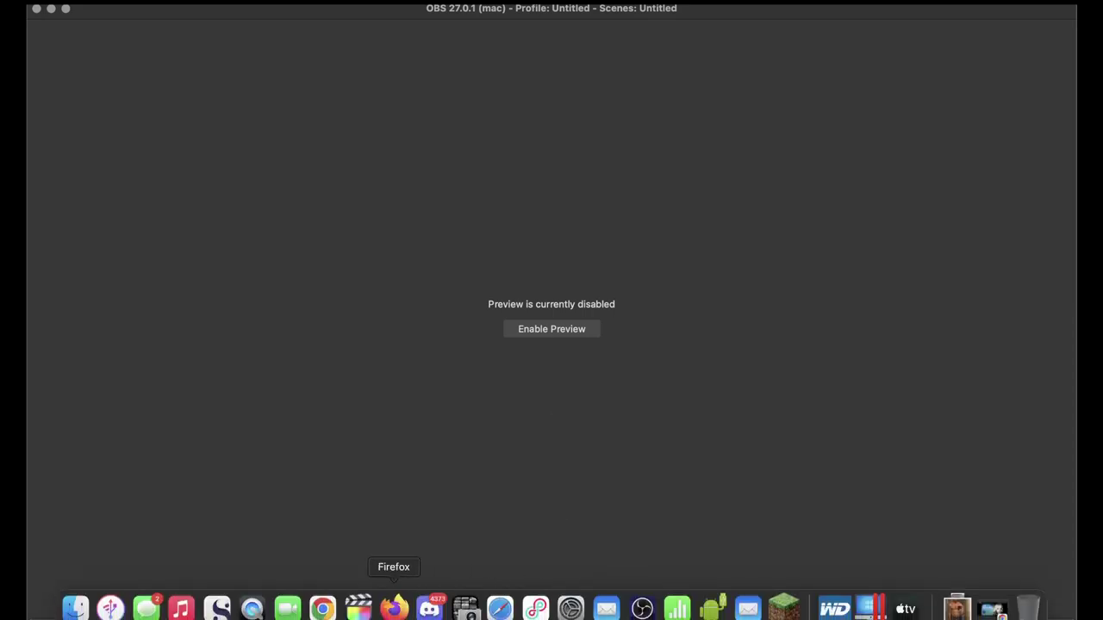
{"action": "left_click", "coordinate": [428, 609]}
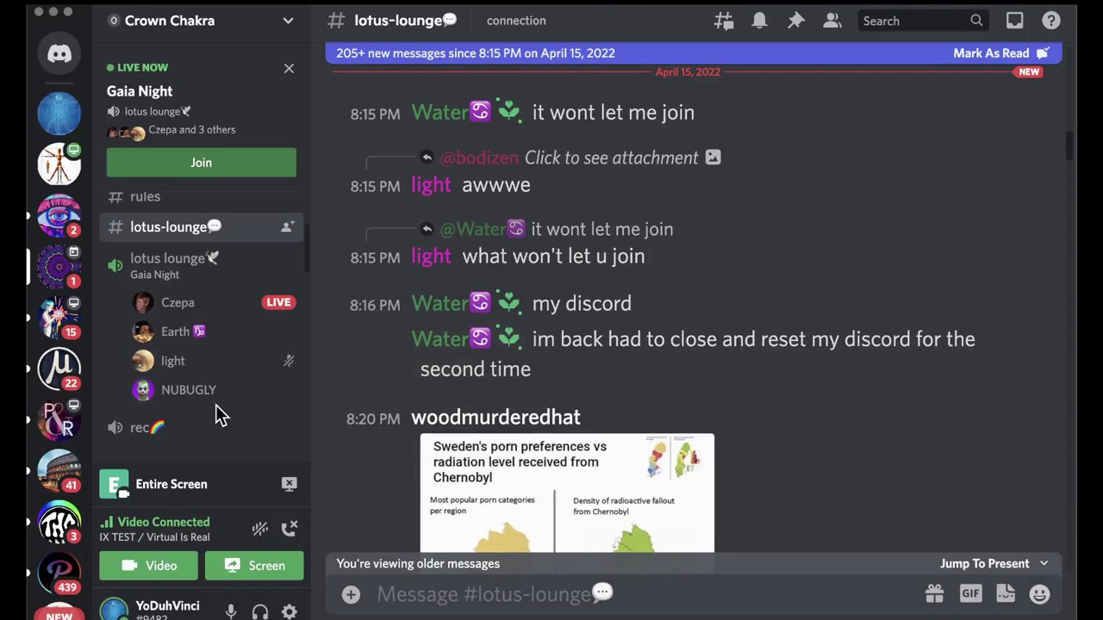
{"action": "right_click", "coordinate": [201, 360]}
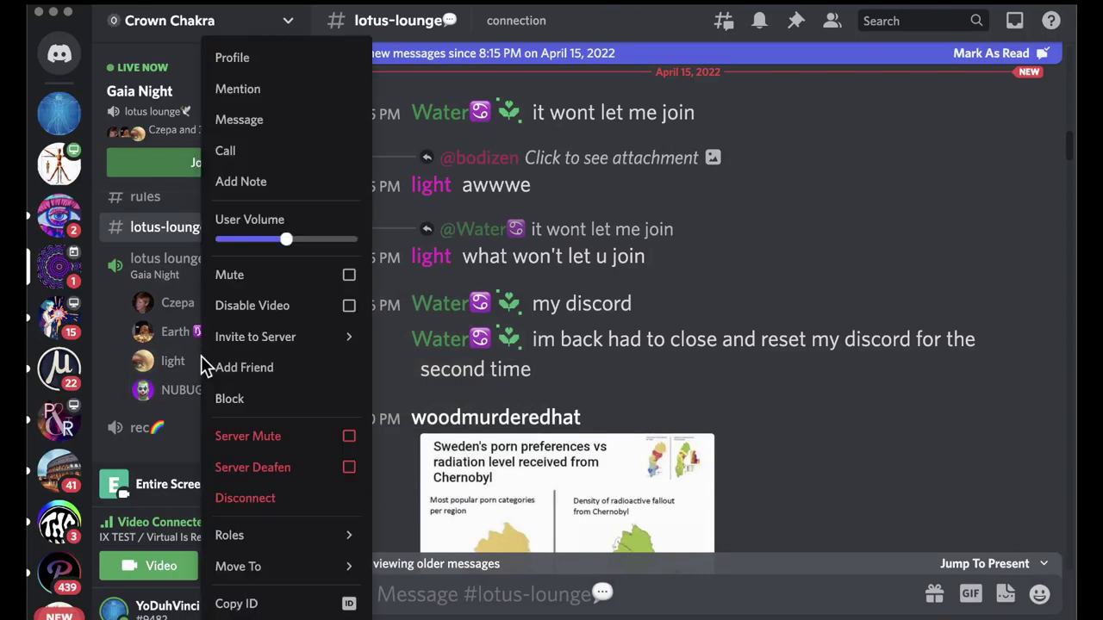
{"action": "left_click", "coordinate": [374, 247]}
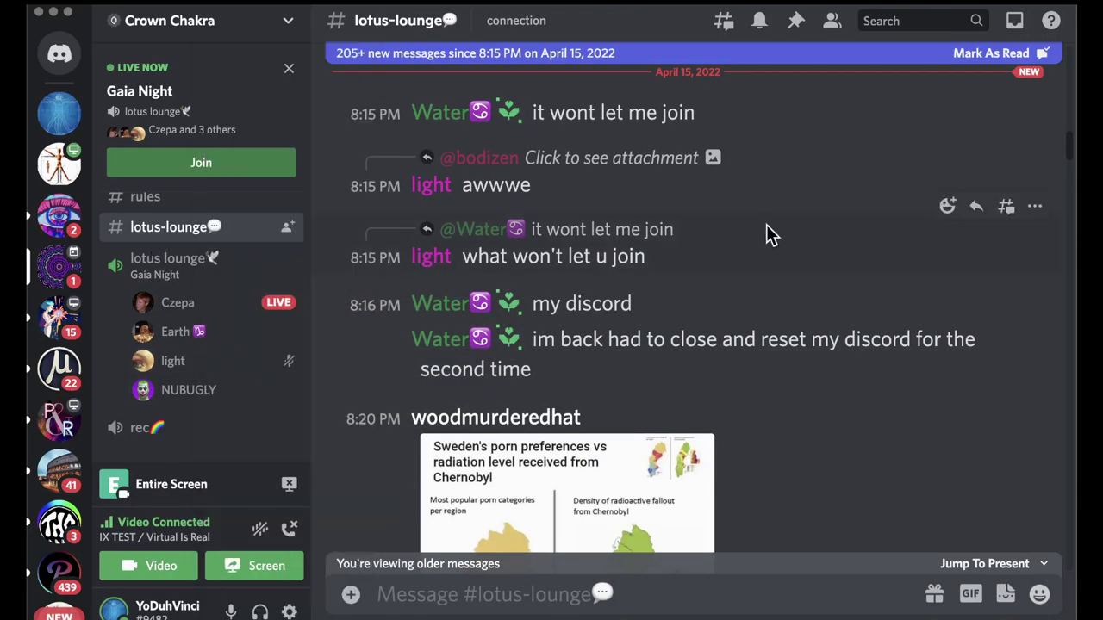
{"action": "right_click", "coordinate": [181, 303]}
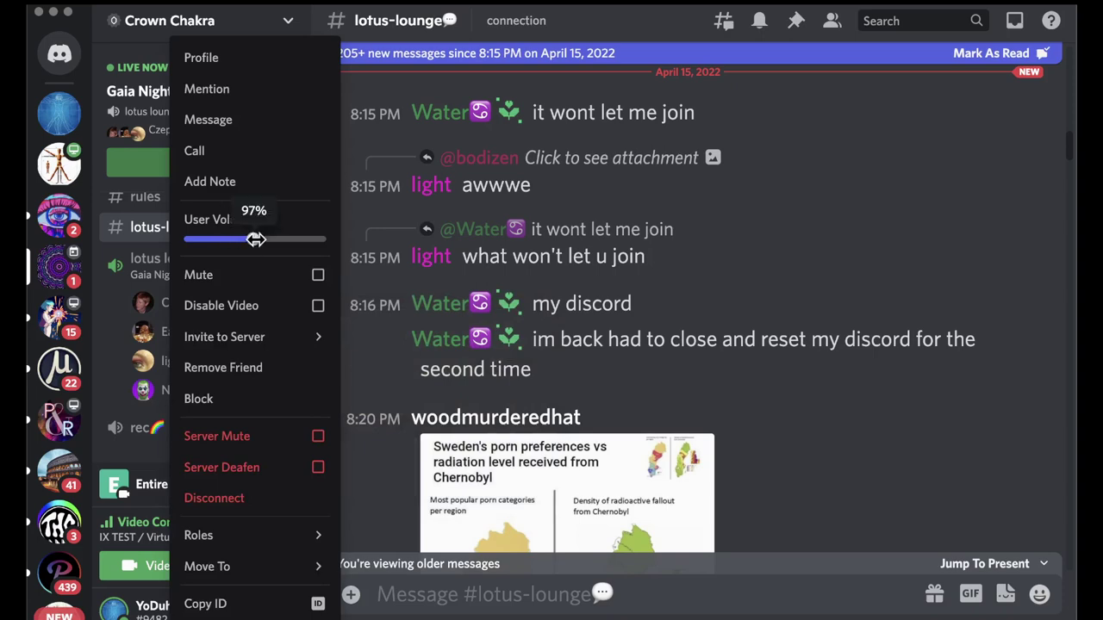
{"action": "left_click", "coordinate": [155, 234]}
{"action": "left_click", "coordinate": [172, 332]}
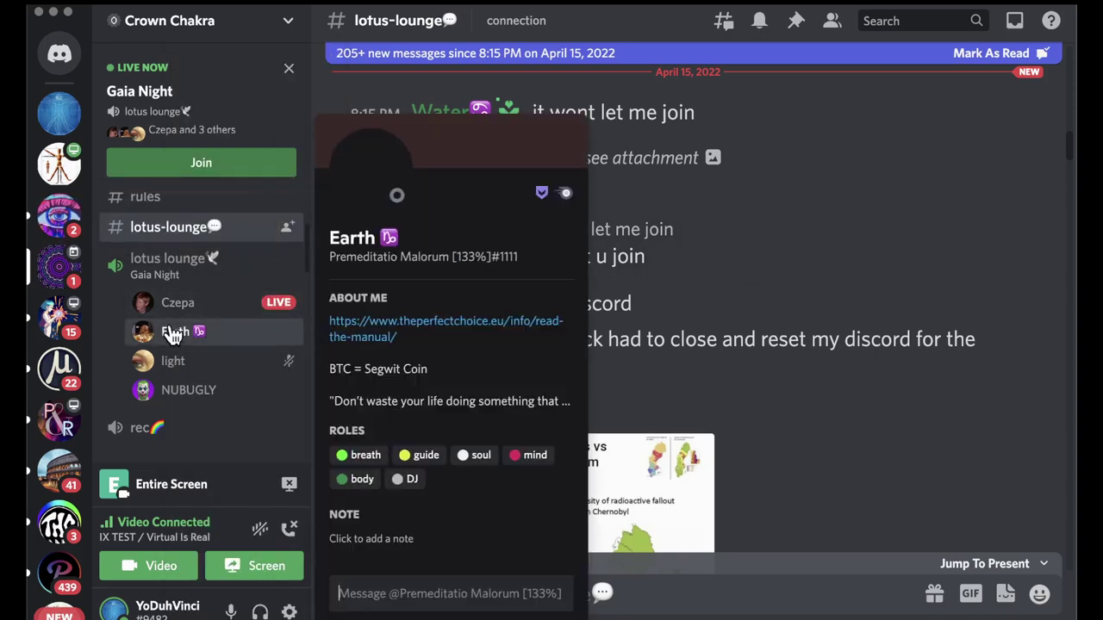
{"action": "right_click", "coordinate": [172, 333]}
{"action": "left_click", "coordinate": [827, 241]}
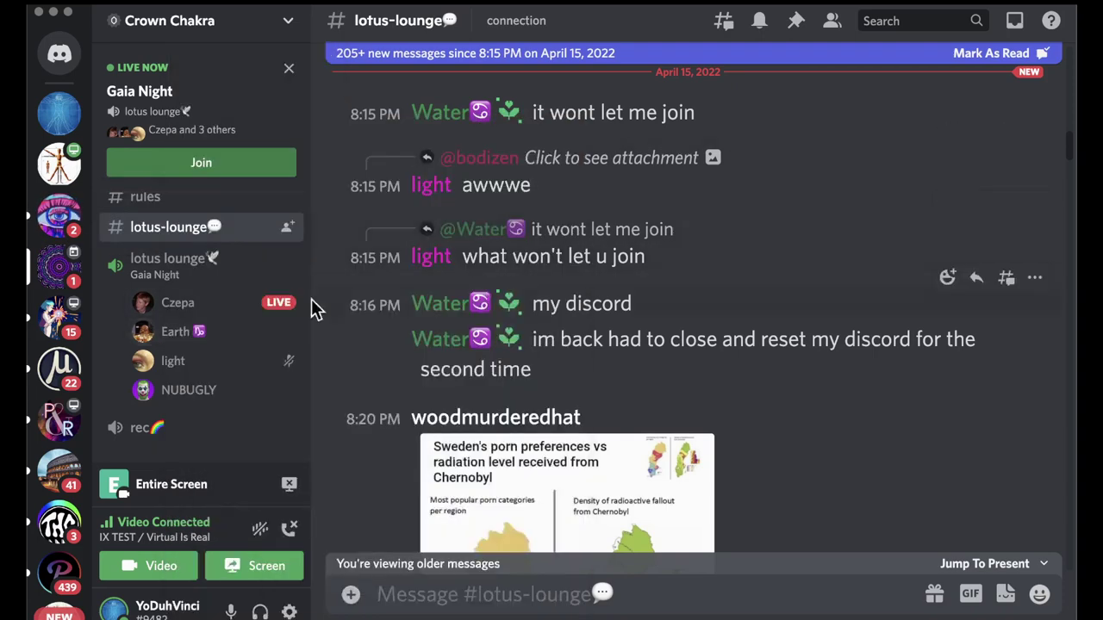
{"action": "right_click", "coordinate": [192, 388]}
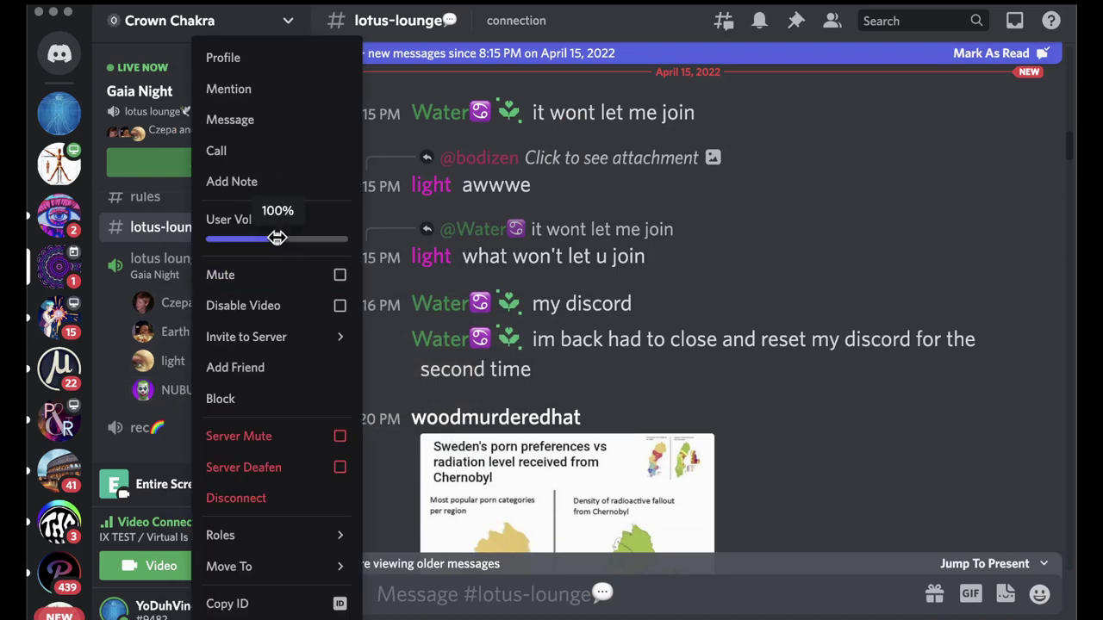
{"action": "left_click", "coordinate": [113, 239]}
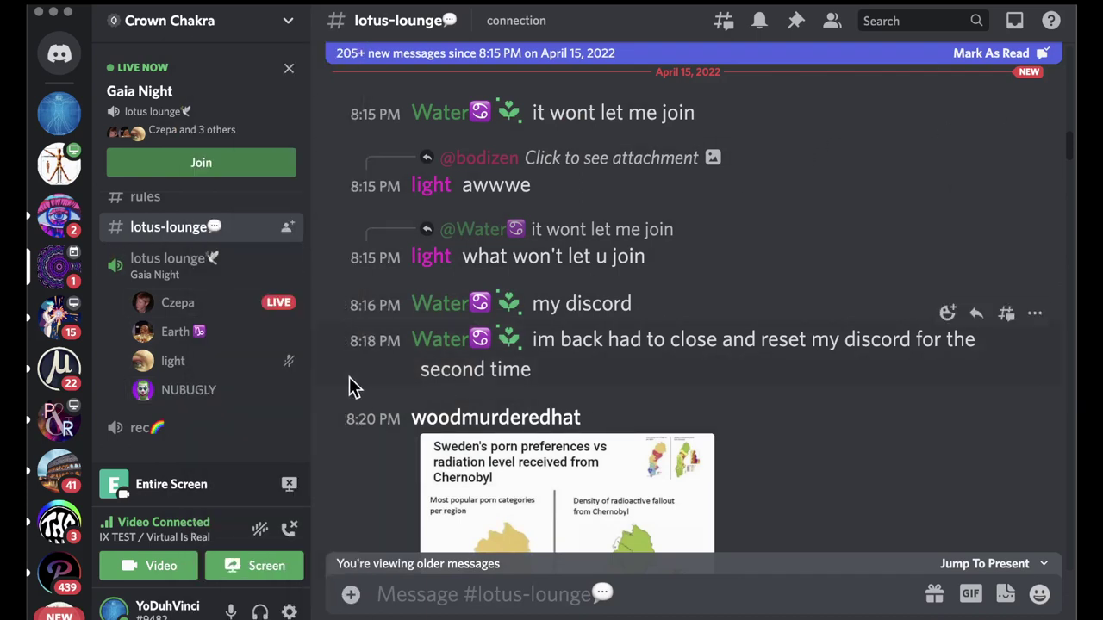
Step: Preview and close Czepa's live stream, then mute your own microphone
{"action": "left_click", "coordinate": [190, 309]}
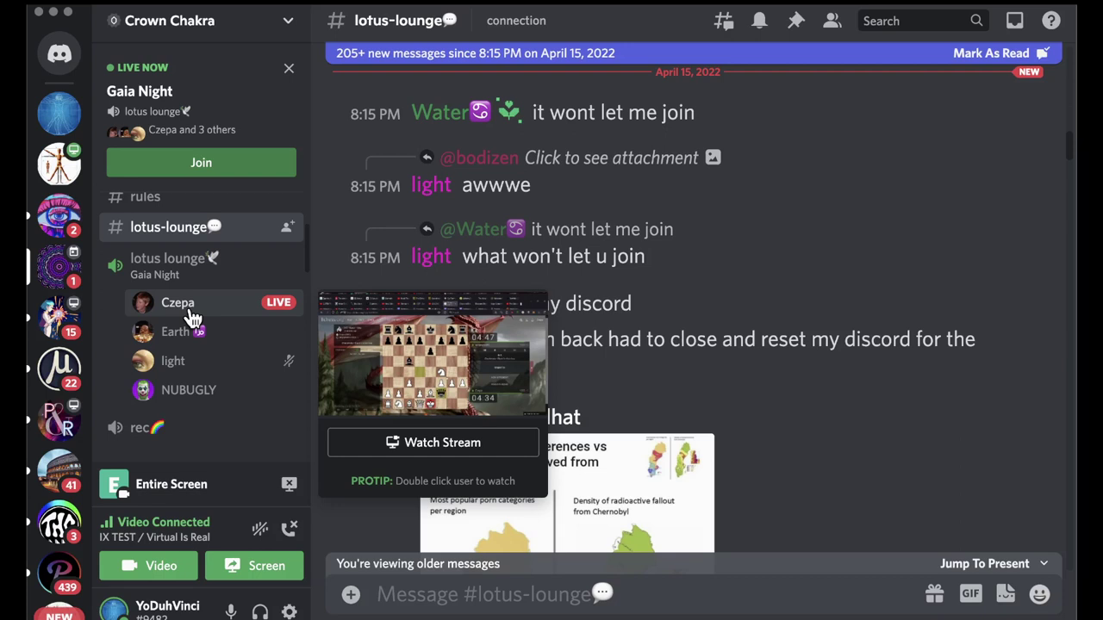
{"action": "left_click", "coordinate": [193, 315]}
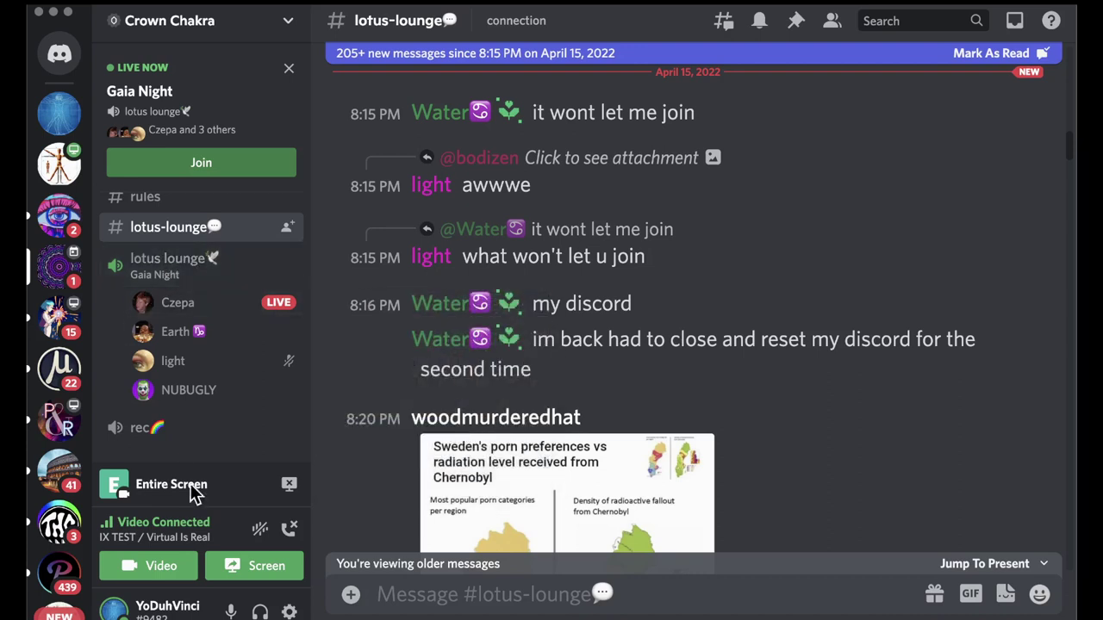
{"action": "left_click", "coordinate": [232, 611]}
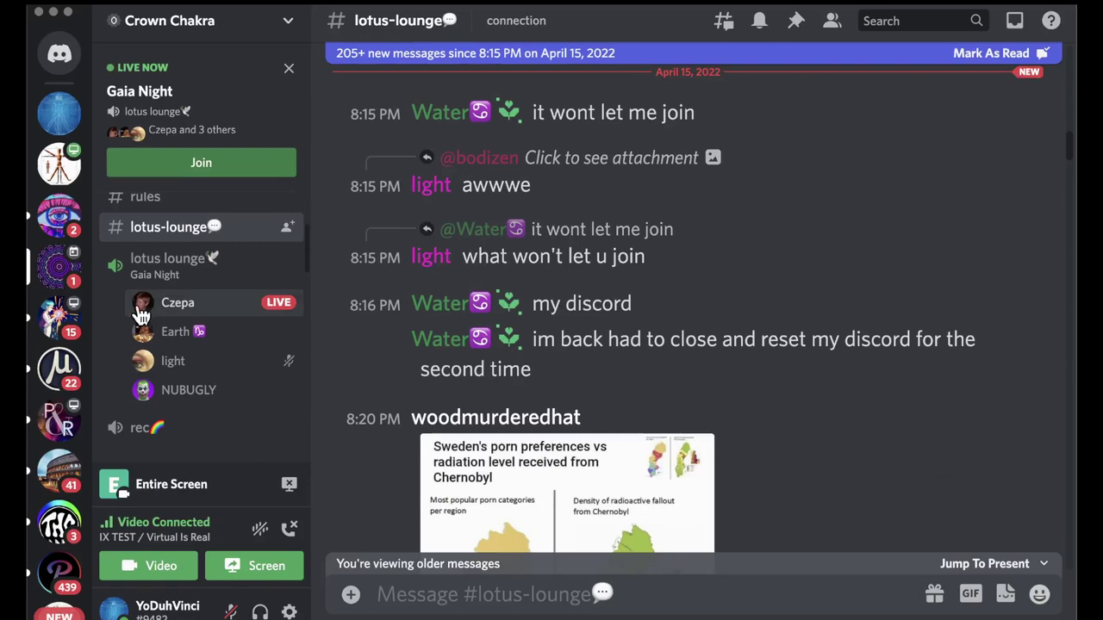
{"action": "left_click", "coordinate": [194, 390]}
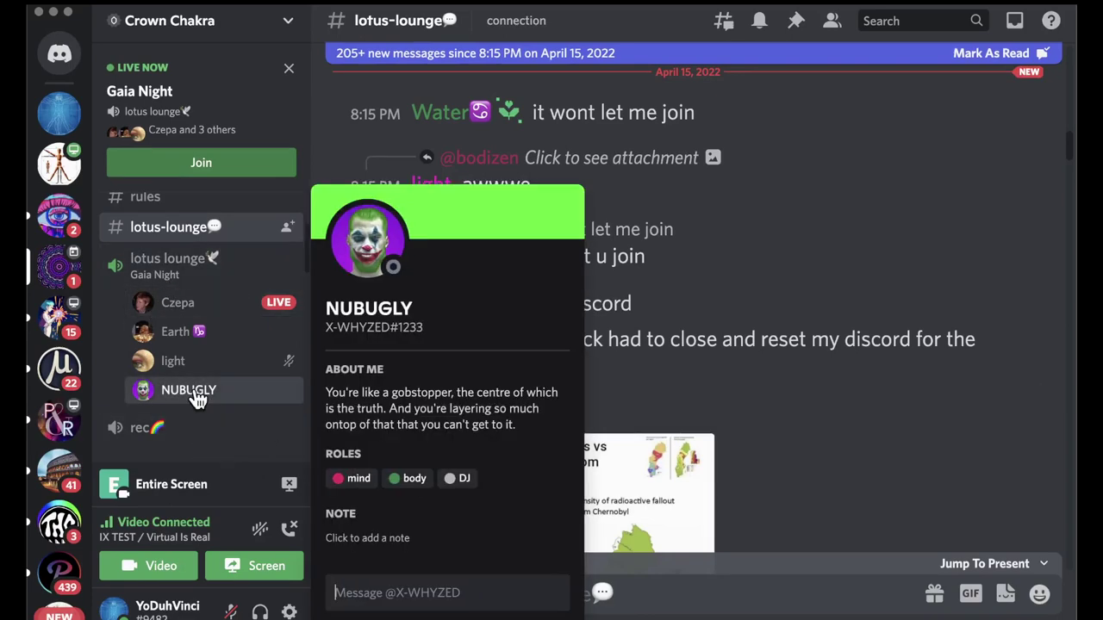
{"action": "right_click", "coordinate": [175, 375]}
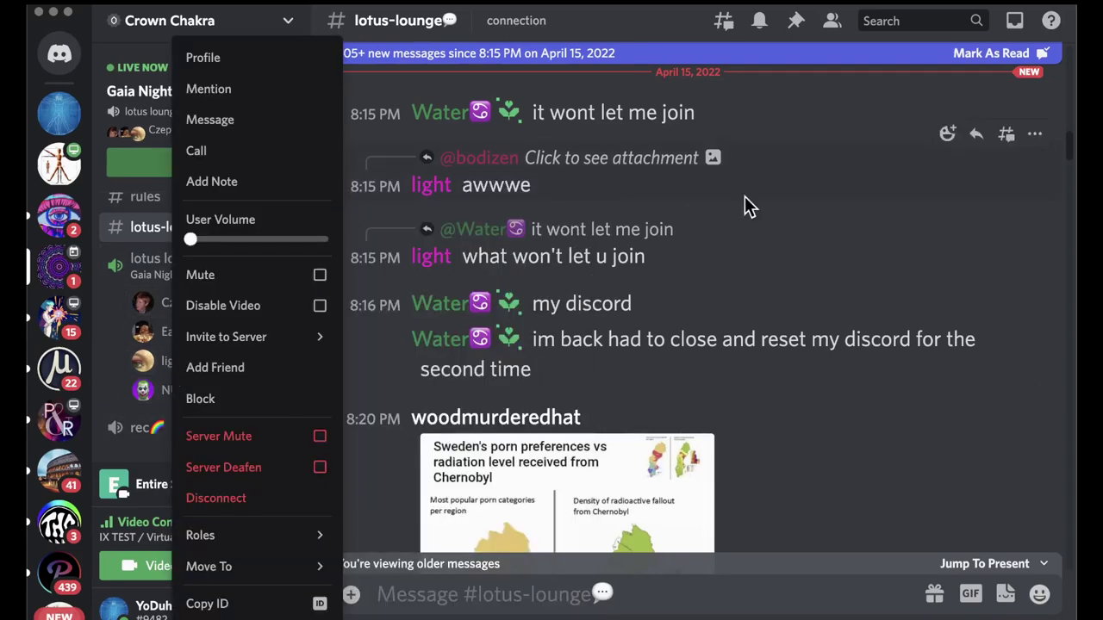
{"action": "left_click", "coordinate": [745, 197]}
{"action": "right_click", "coordinate": [181, 336]}
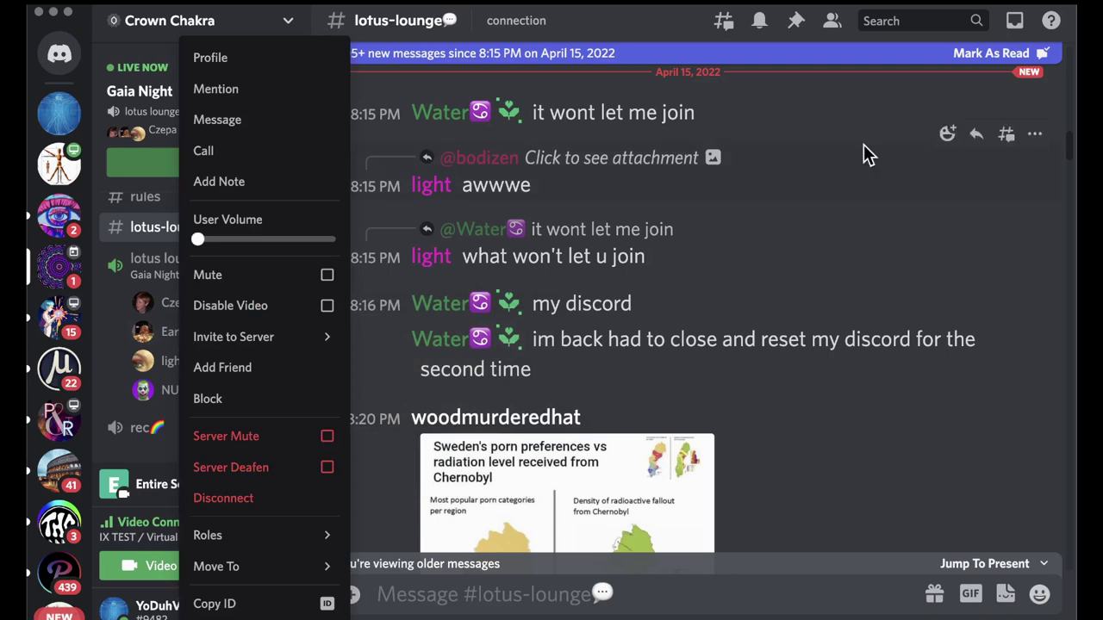
{"action": "left_click", "coordinate": [861, 152]}
{"action": "right_click", "coordinate": [172, 312]}
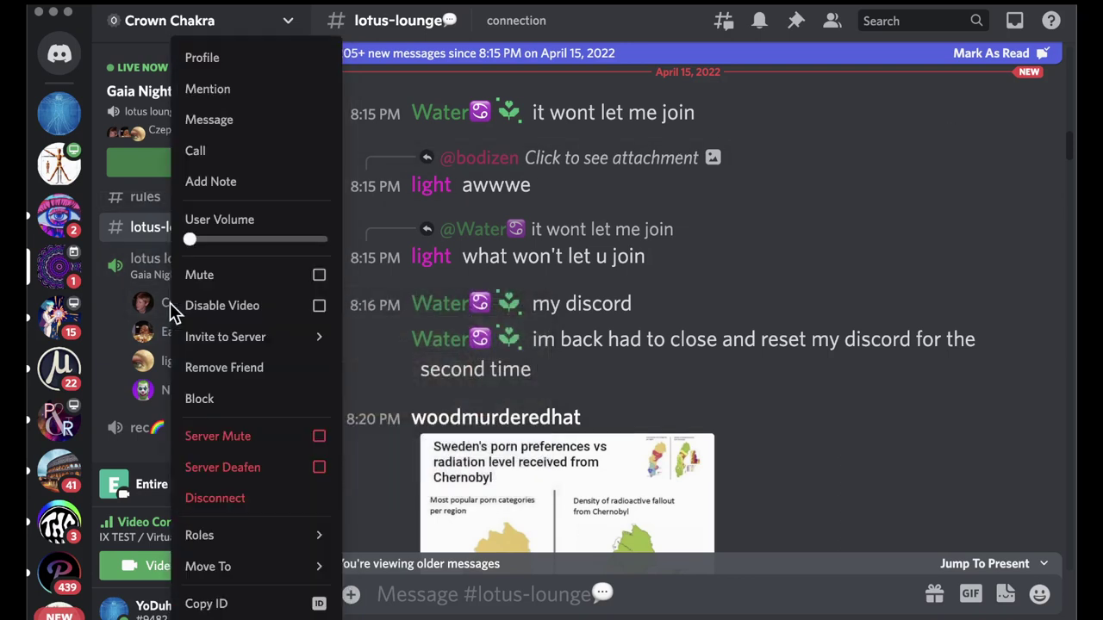
{"action": "left_click", "coordinate": [817, 196]}
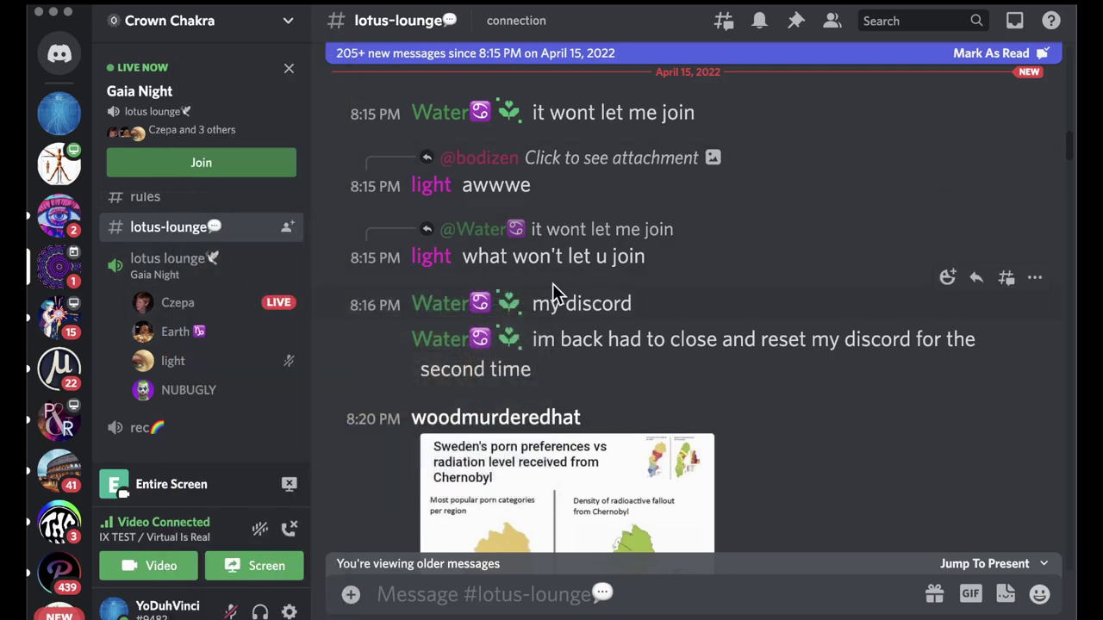